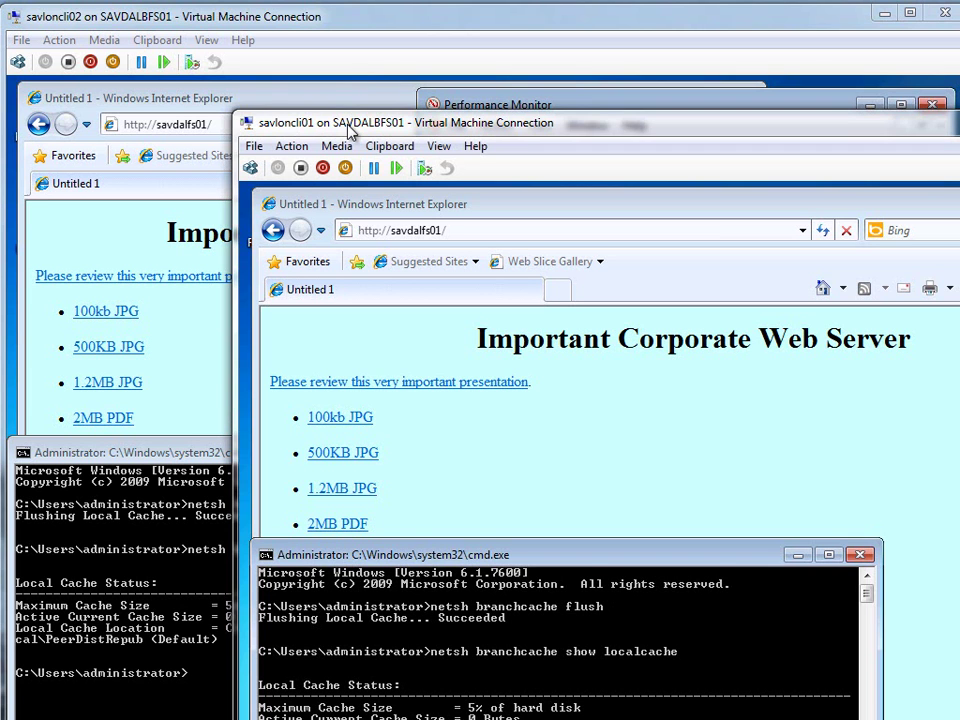
On savloncli01, bring Internet Explorer forward and follow the 'Please review this very important presentation' link.
drag(348, 127, 341, 110)
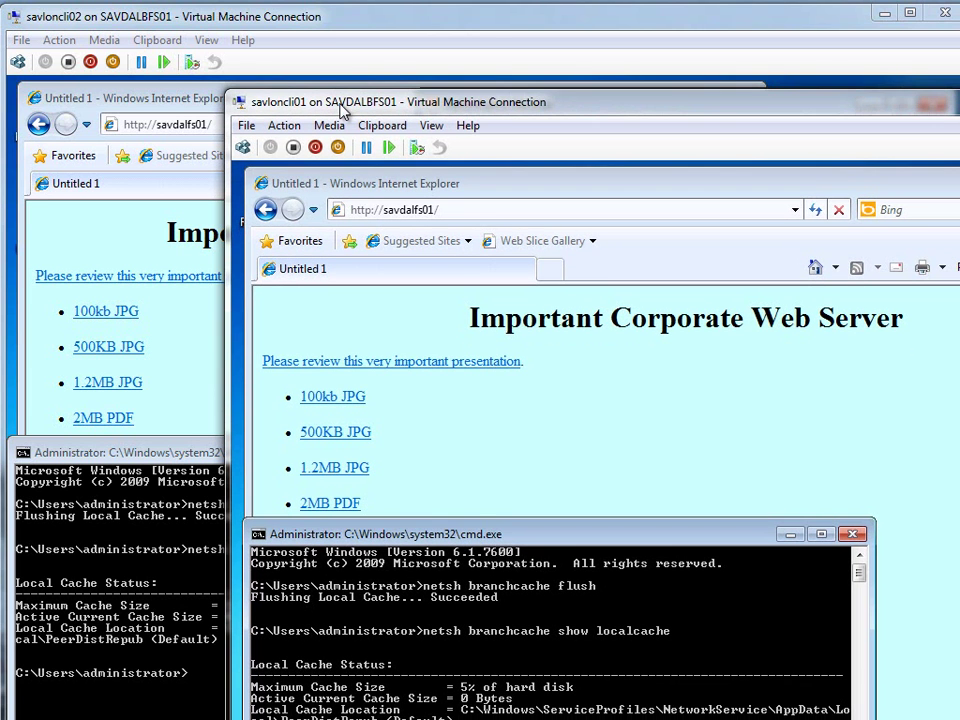
click(511, 447)
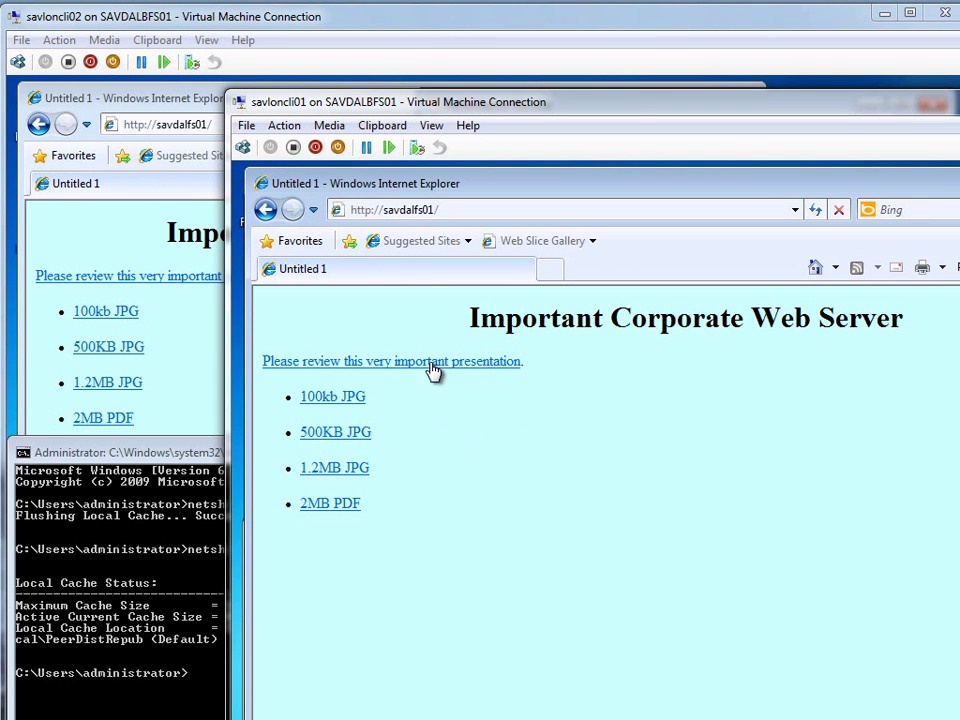
drag(634, 111, 589, 92)
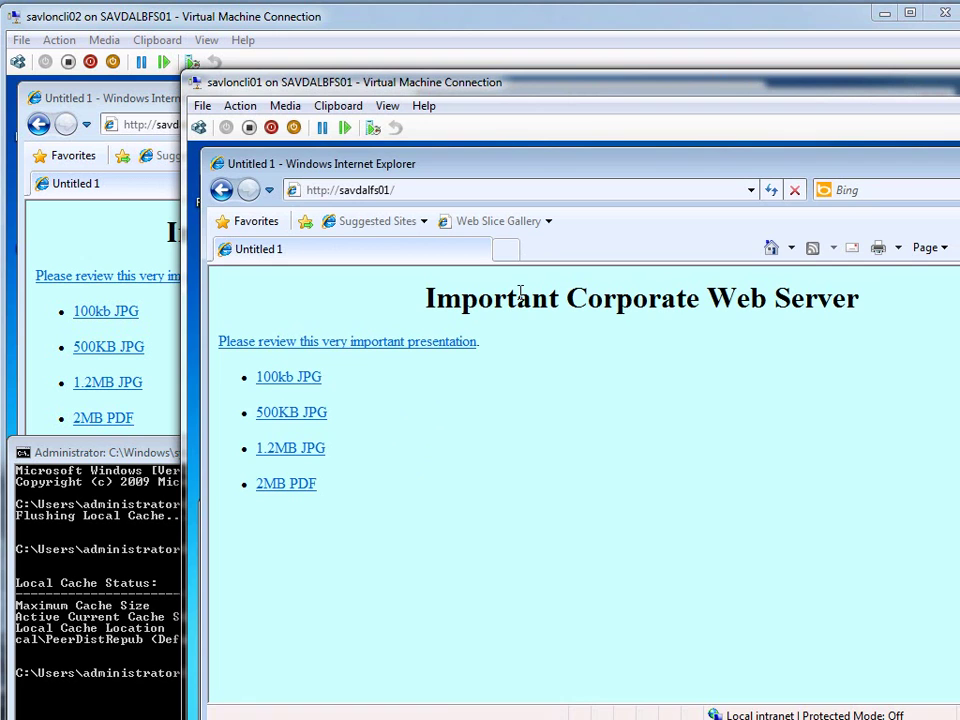
click(453, 348)
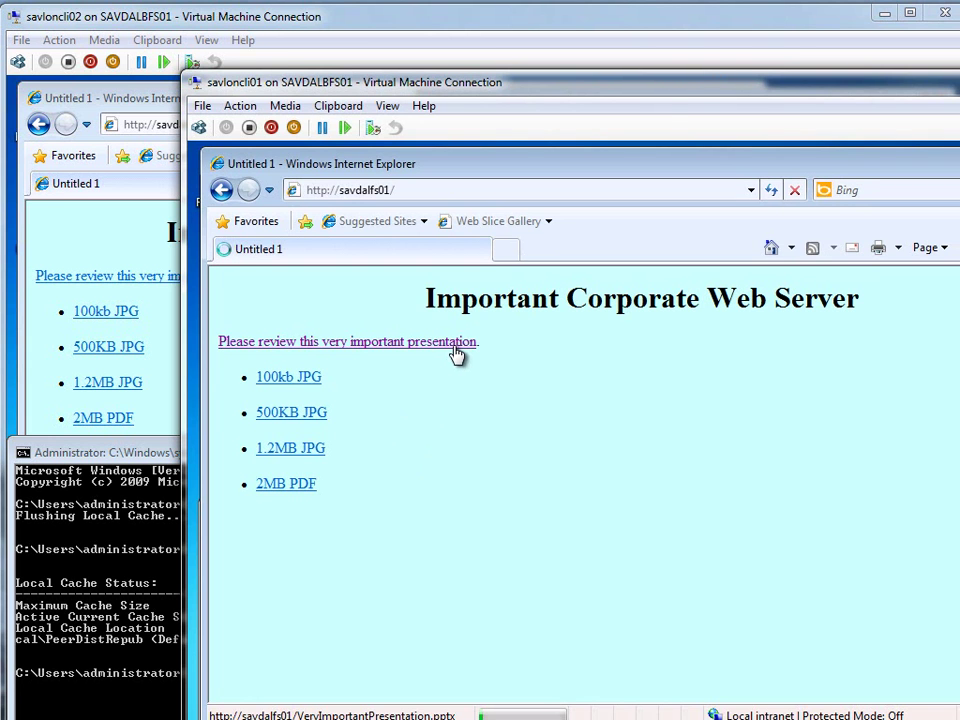
Open the presentation to start its slow server download, then bring Performance Monitor's BranchCache counters forward.
drag(654, 88, 585, 45)
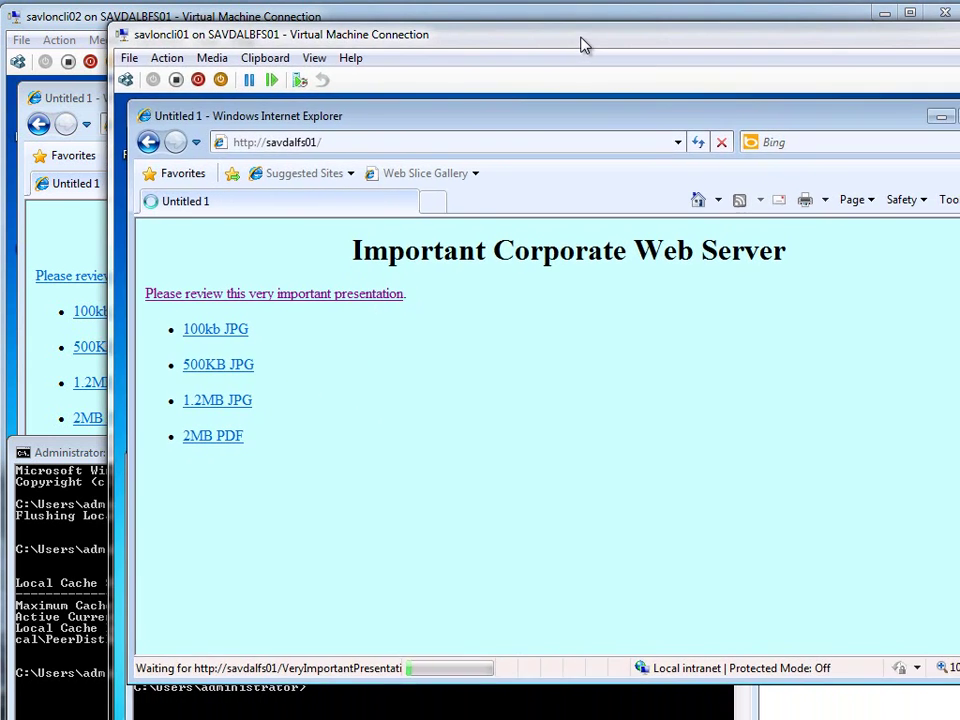
click(572, 451)
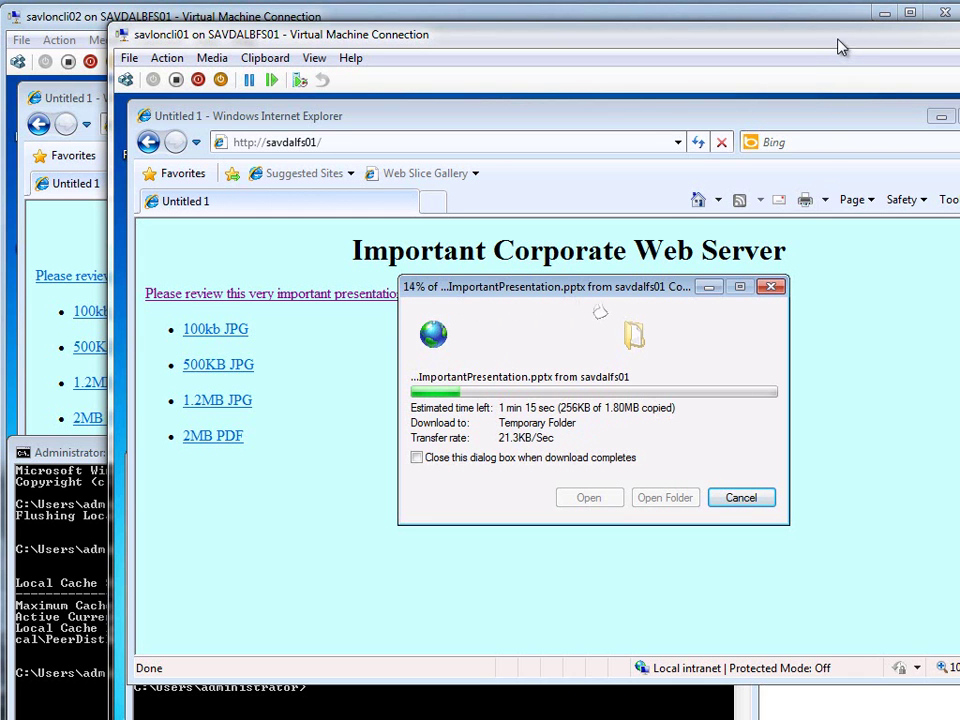
drag(840, 47, 726, 20)
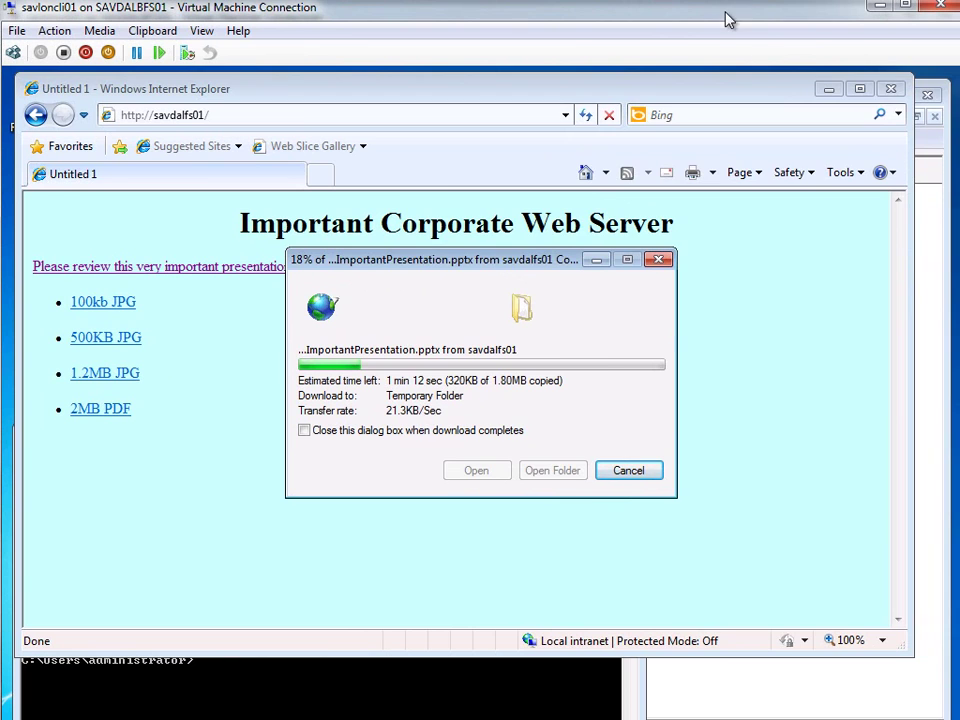
click(930, 272)
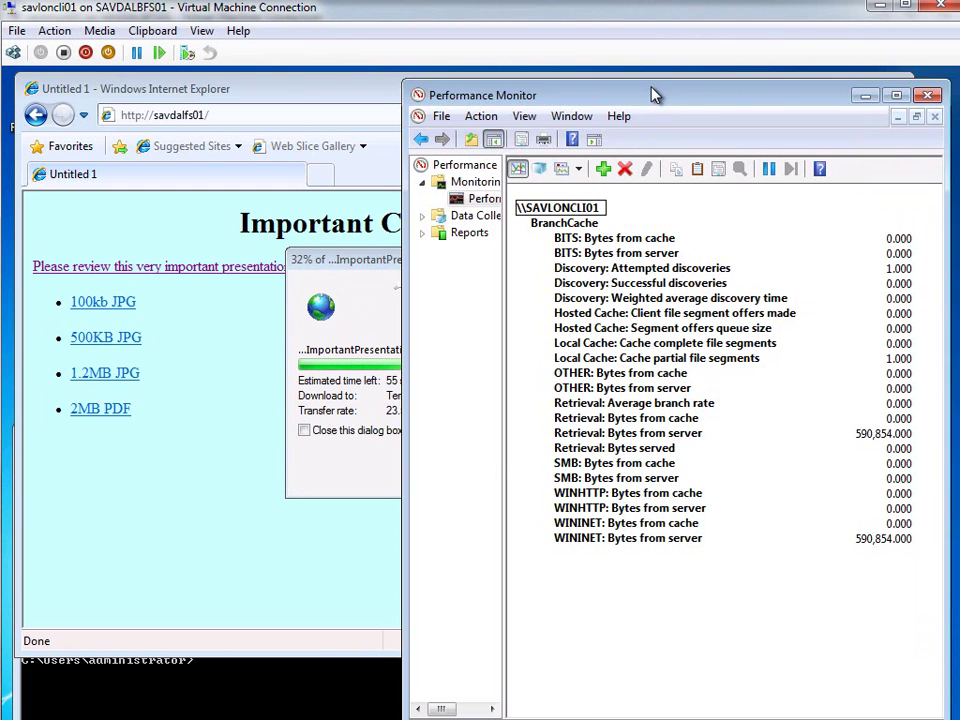
Nudge Performance Monitor into place and bring the download progress dialog back in front.
drag(652, 93, 667, 88)
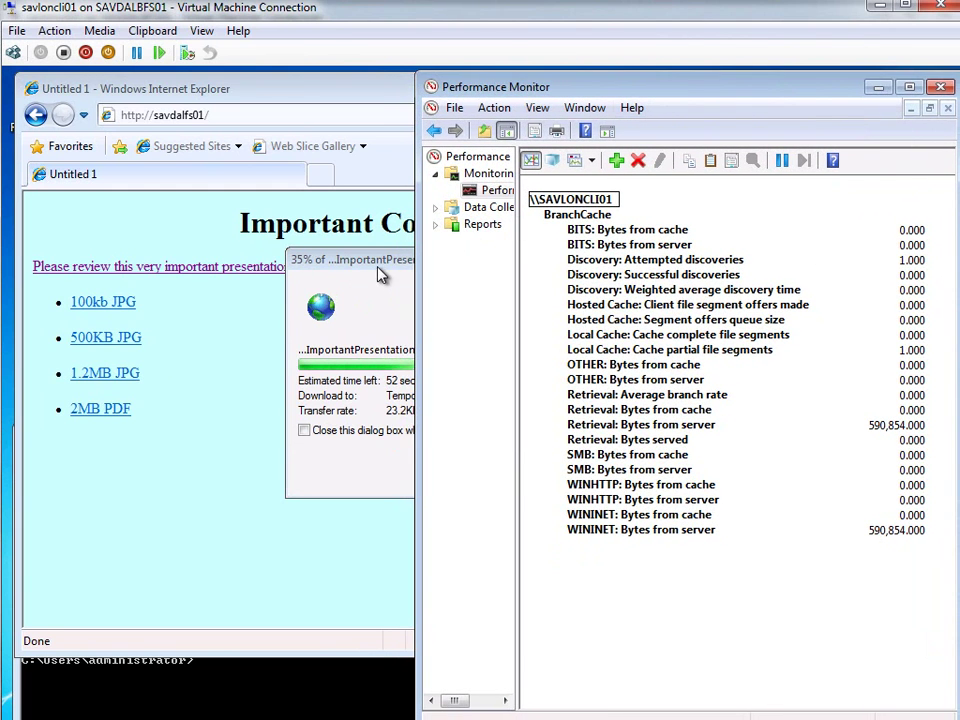
click(380, 262)
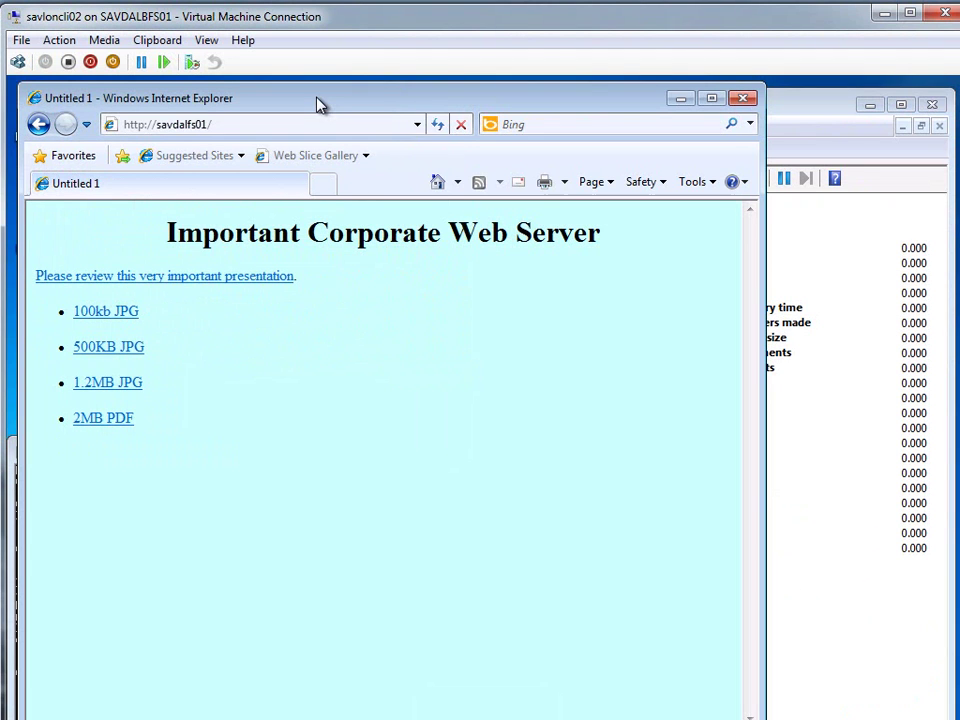
Open the 1.2MB JPG, stop it loading, and go back to the corporate web server page.
click(113, 395)
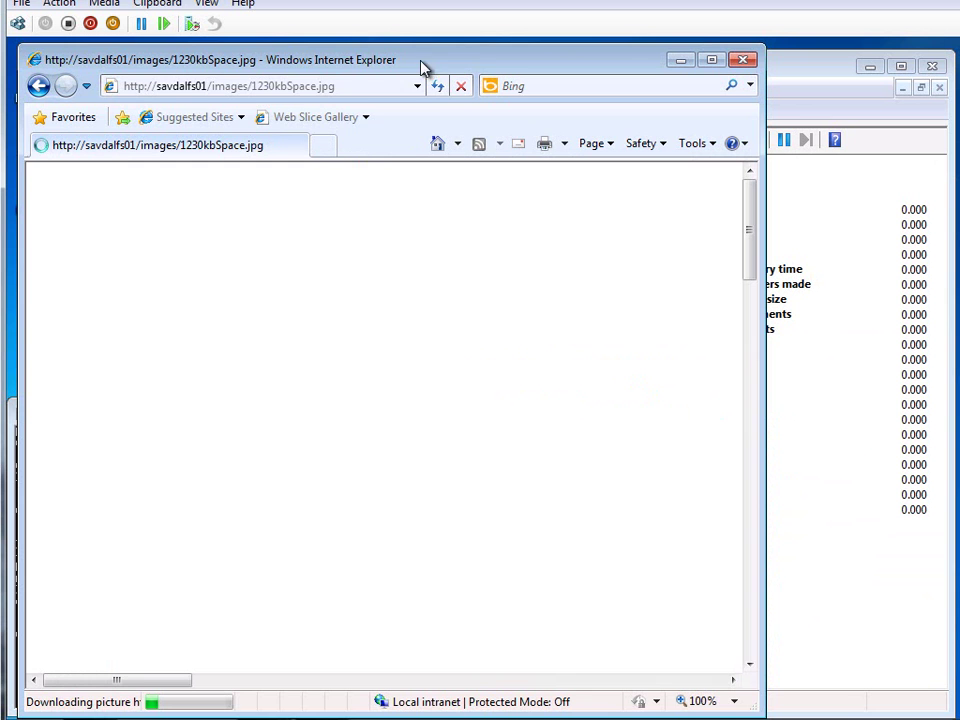
click(462, 88)
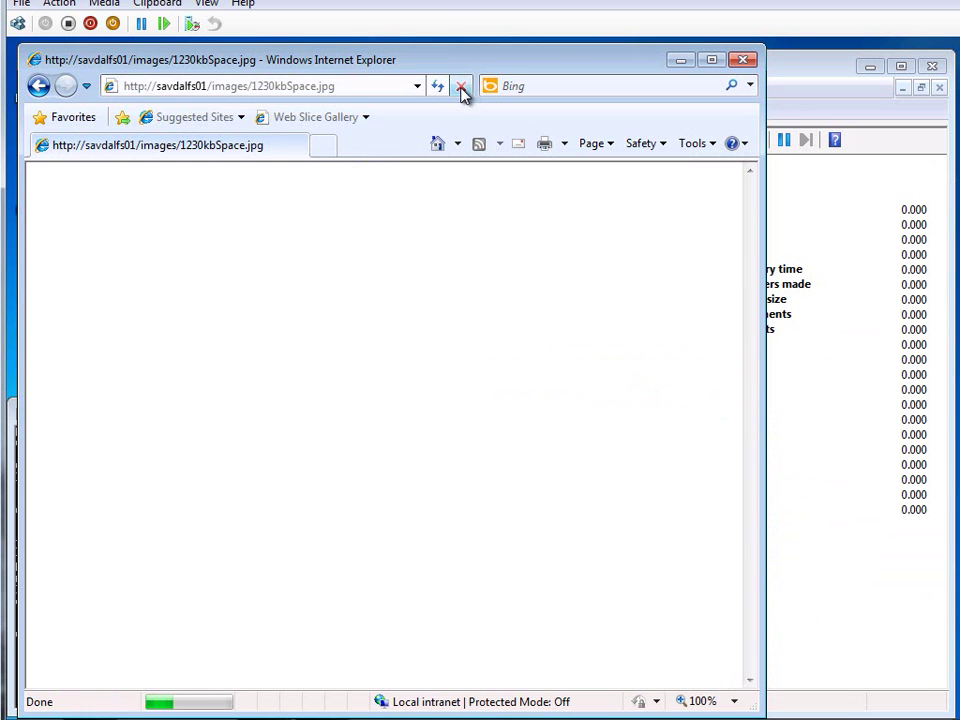
click(38, 88)
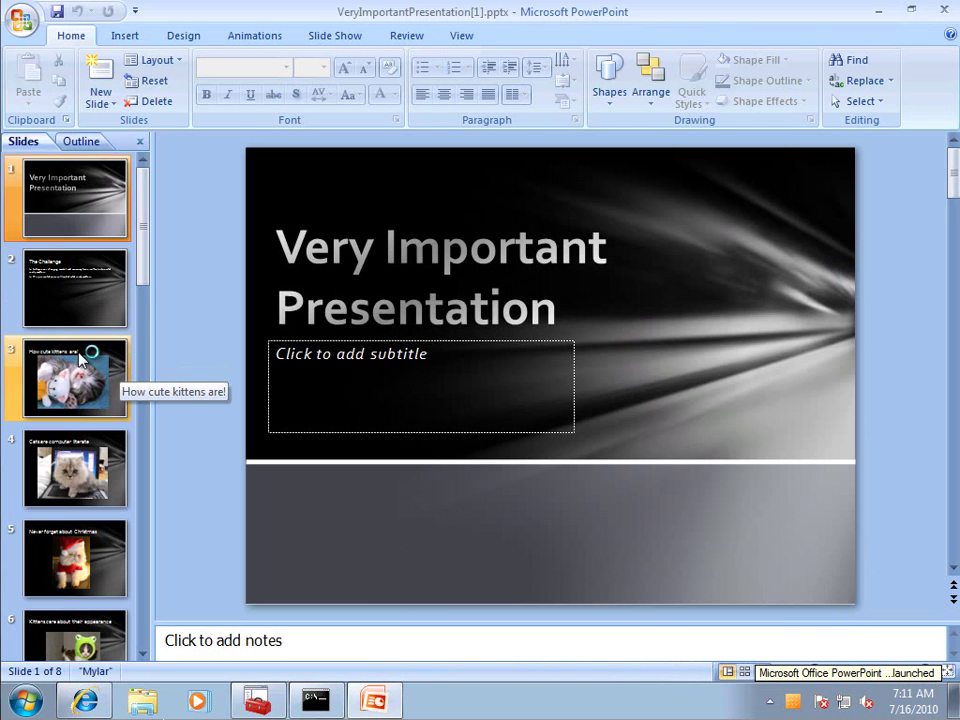
Page through slides 2 to 8 of the presentation, then close PowerPoint.
click(62, 300)
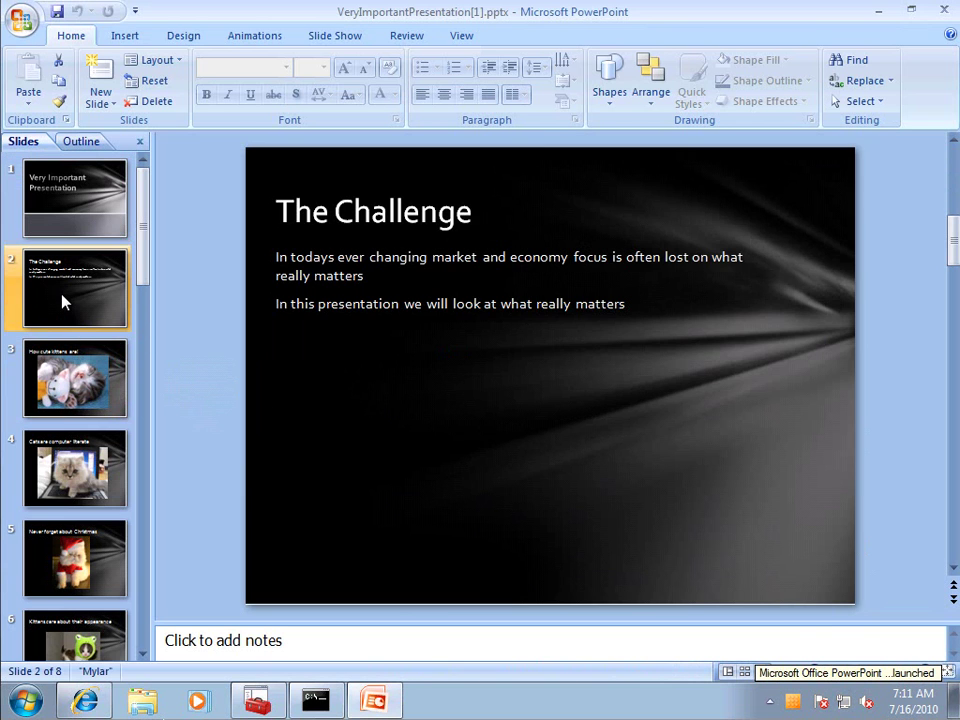
click(72, 378)
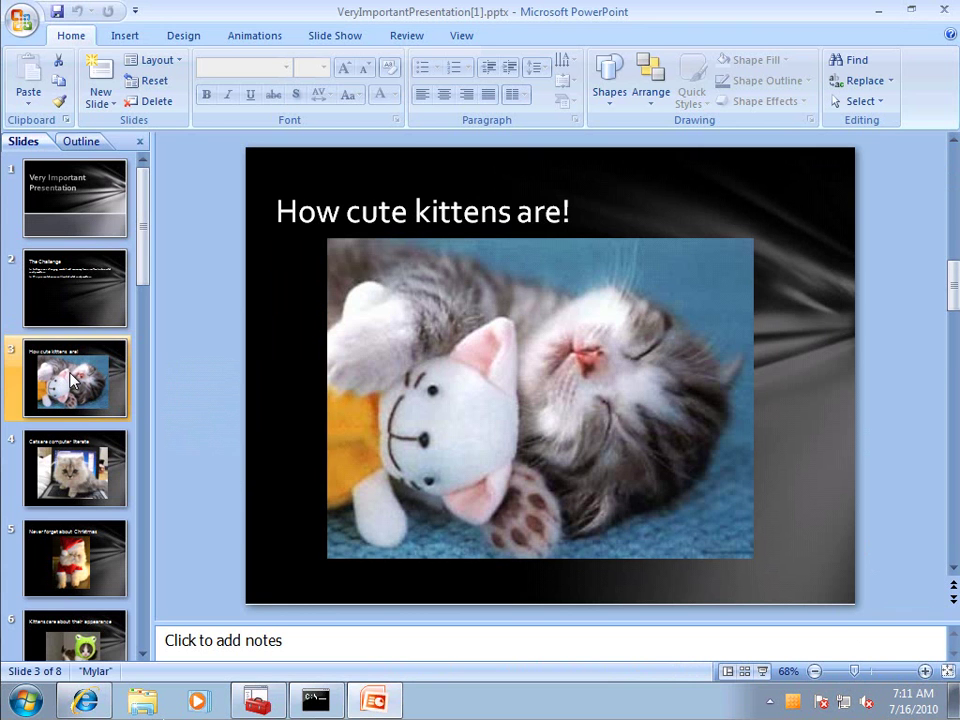
click(98, 487)
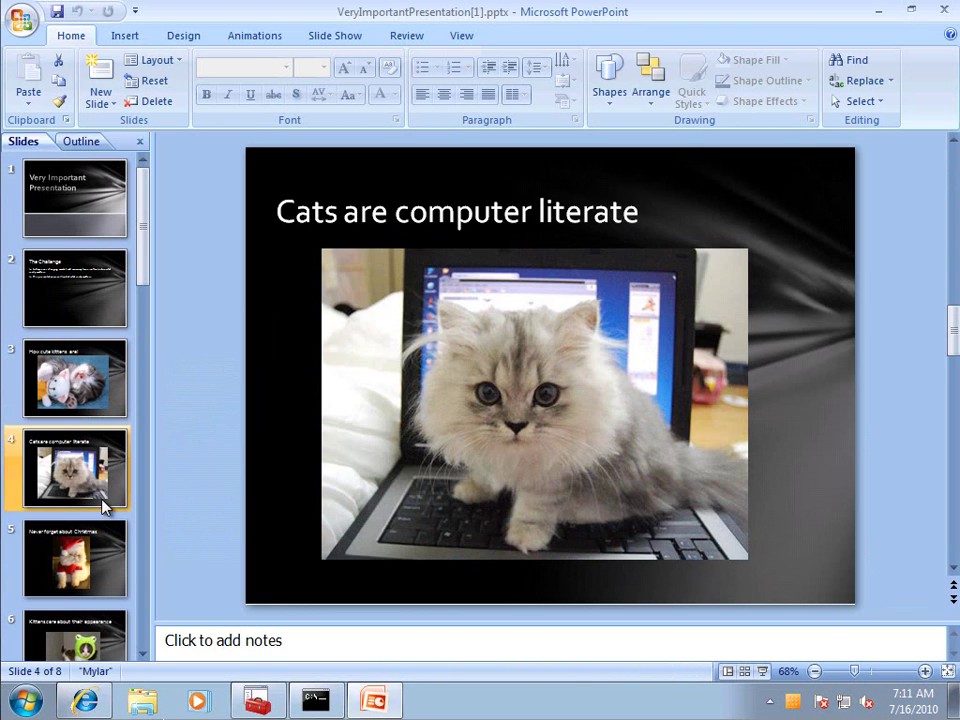
click(86, 556)
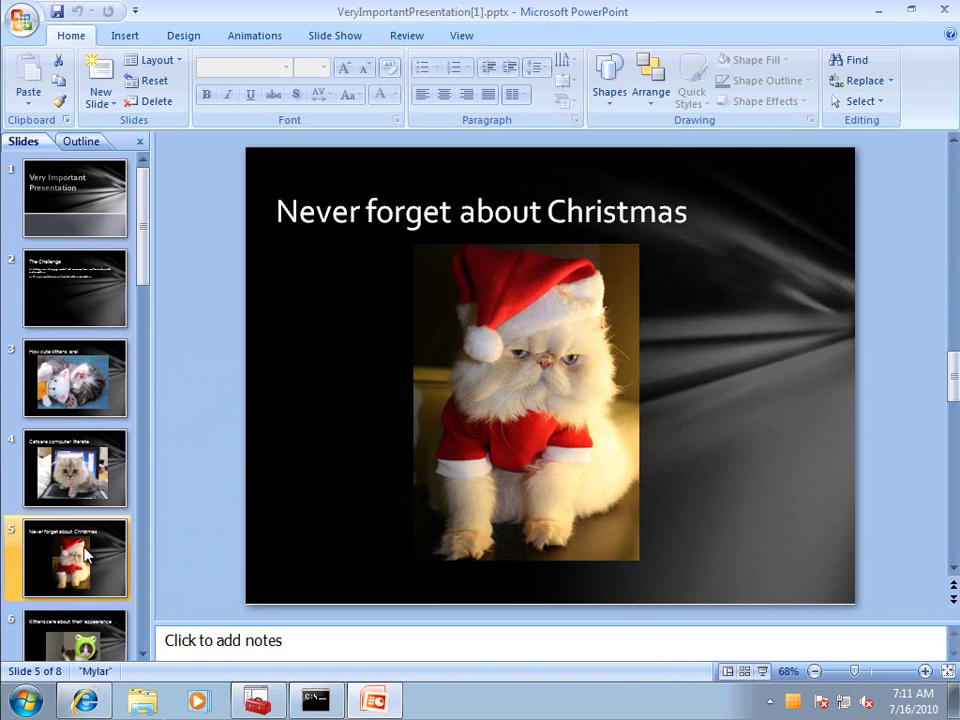
key(Down)
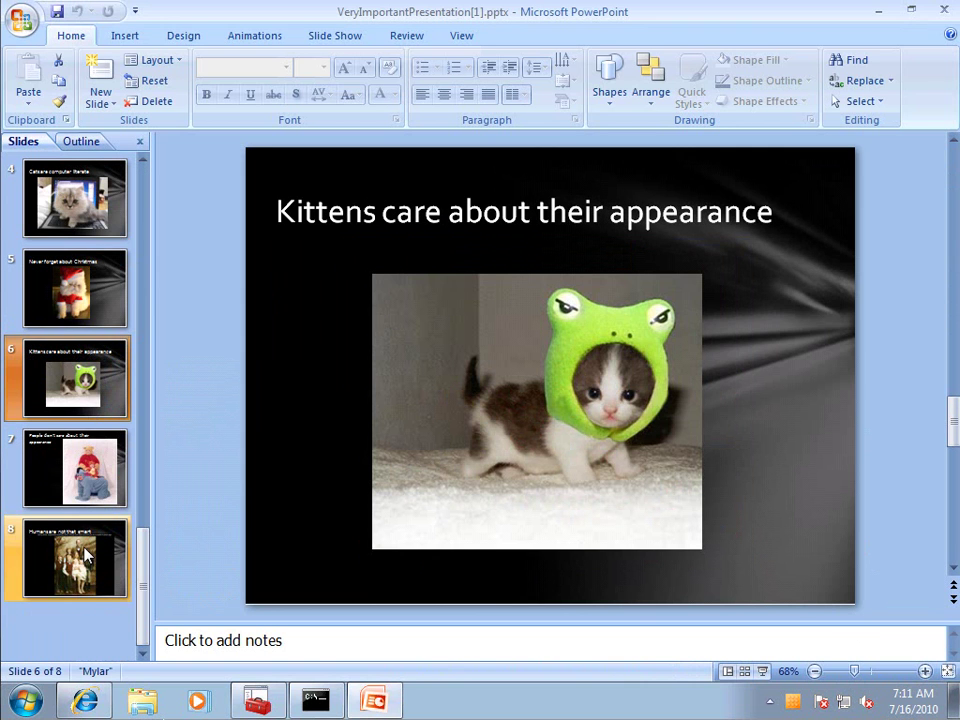
key(Down)
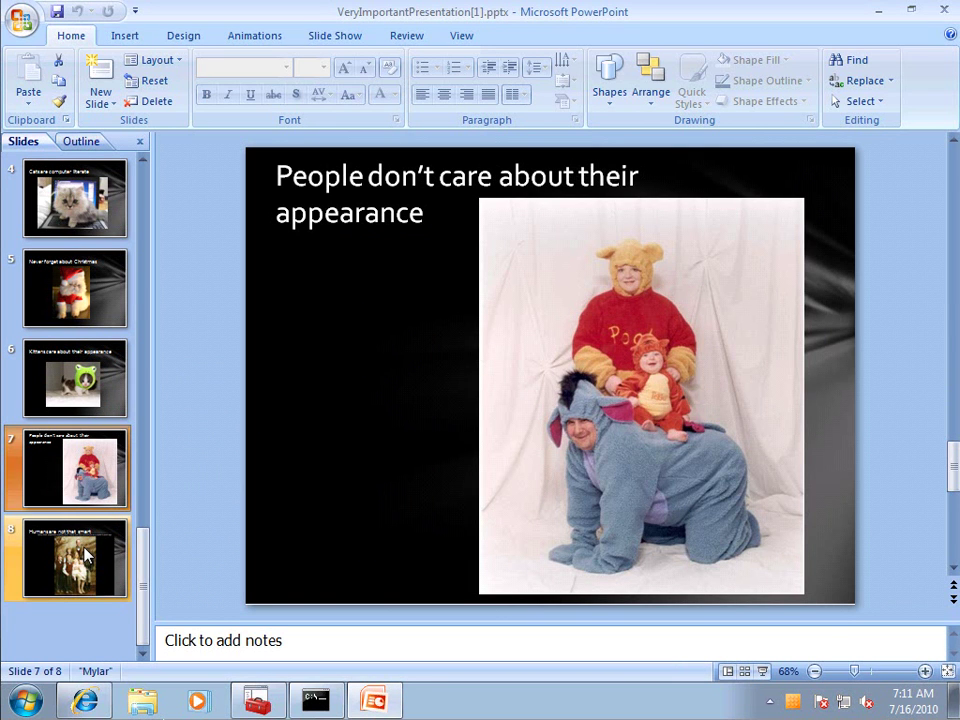
key(Down)
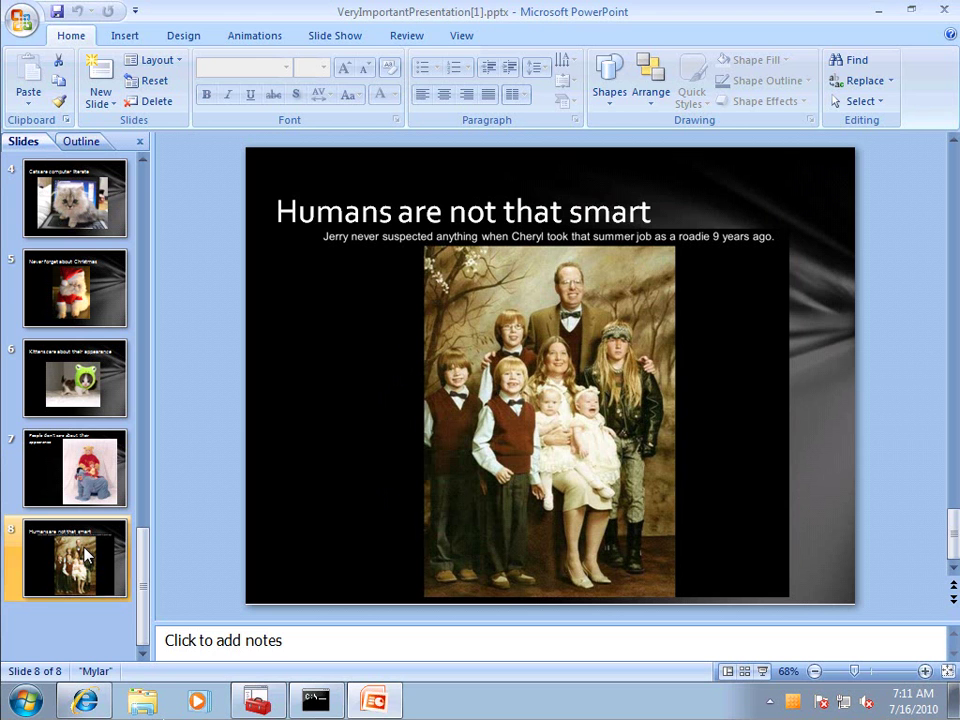
click(944, 12)
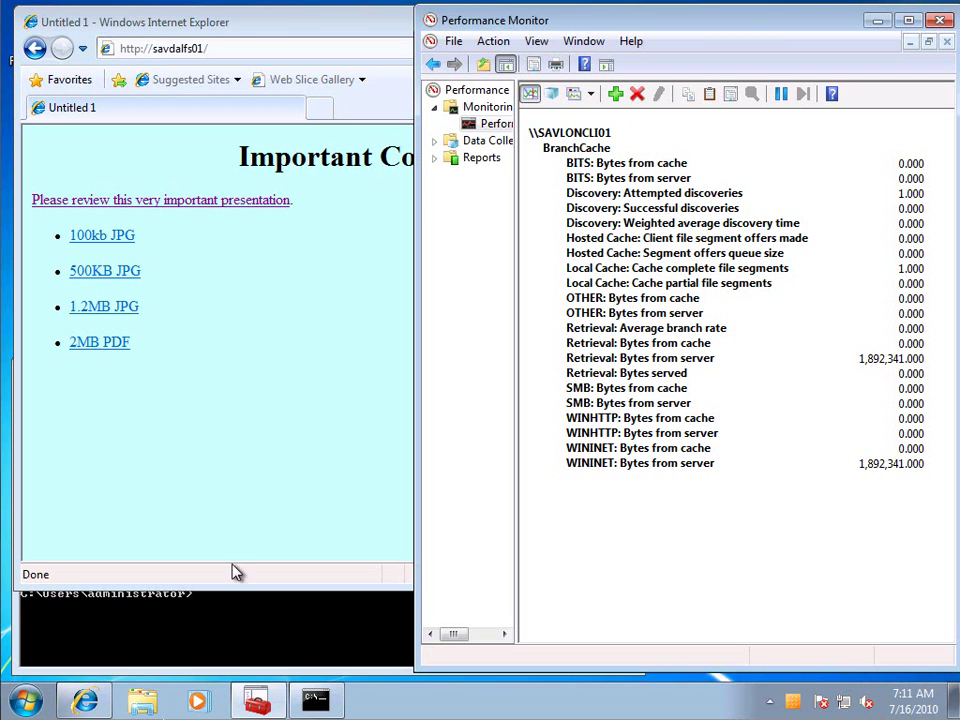
Rerun 'netsh branchcache show localcache', which now reports 1892239 bytes cached.
click(270, 630)
key(Up)
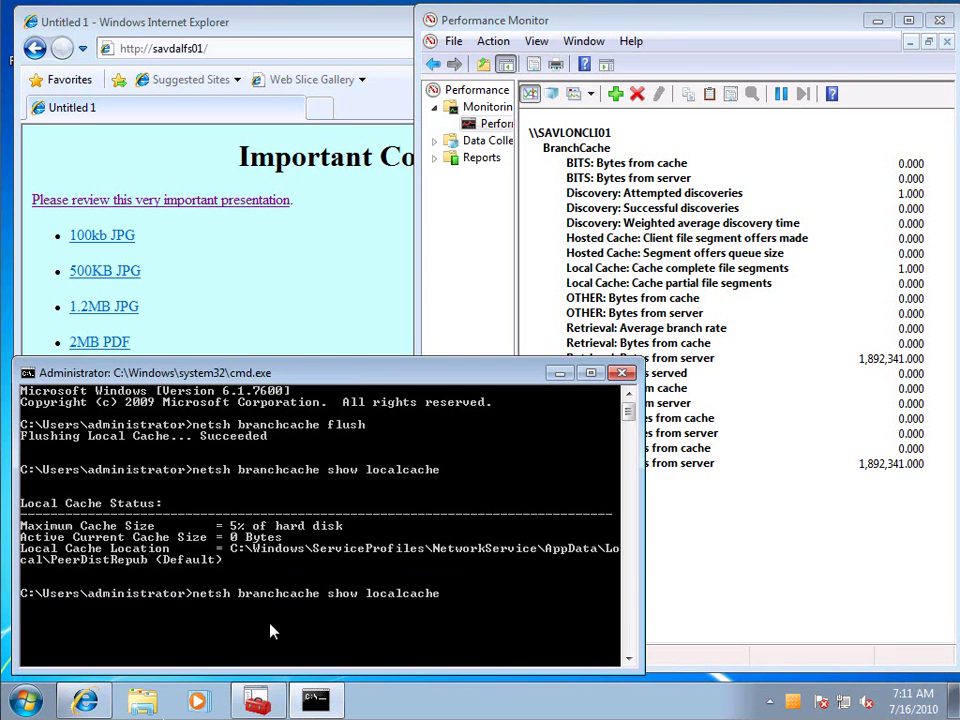
key(Return)
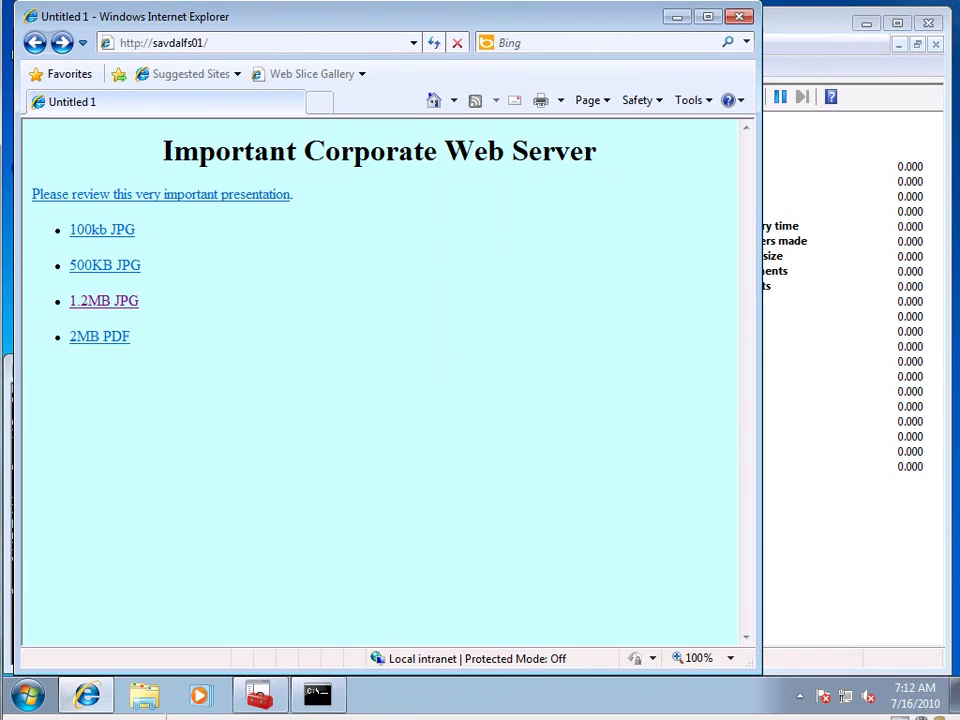
Run 'netsh branchcache show localcache' again in the command window.
click(318, 698)
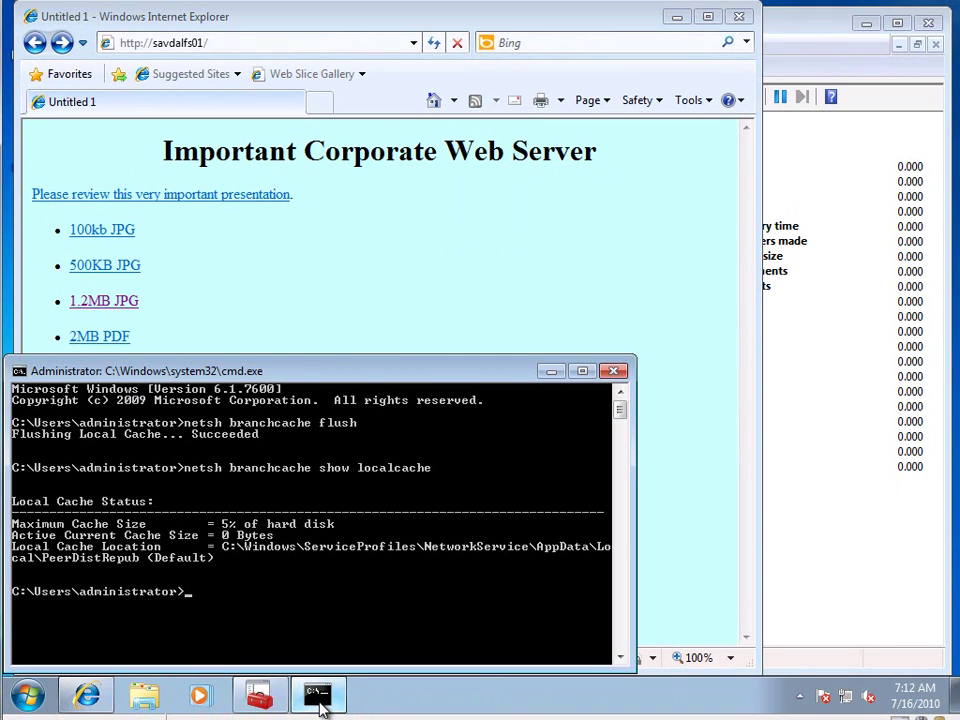
key(Up)
key(Return)
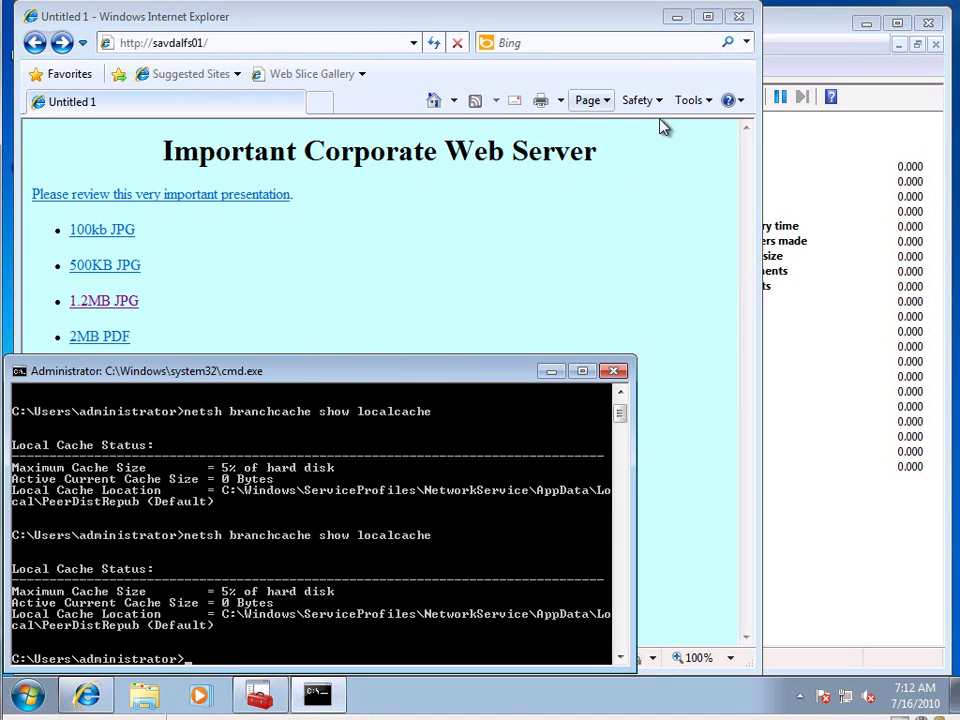
Delete Internet Explorer's browsing history, then download and open the very important presentation.
click(692, 100)
click(557, 110)
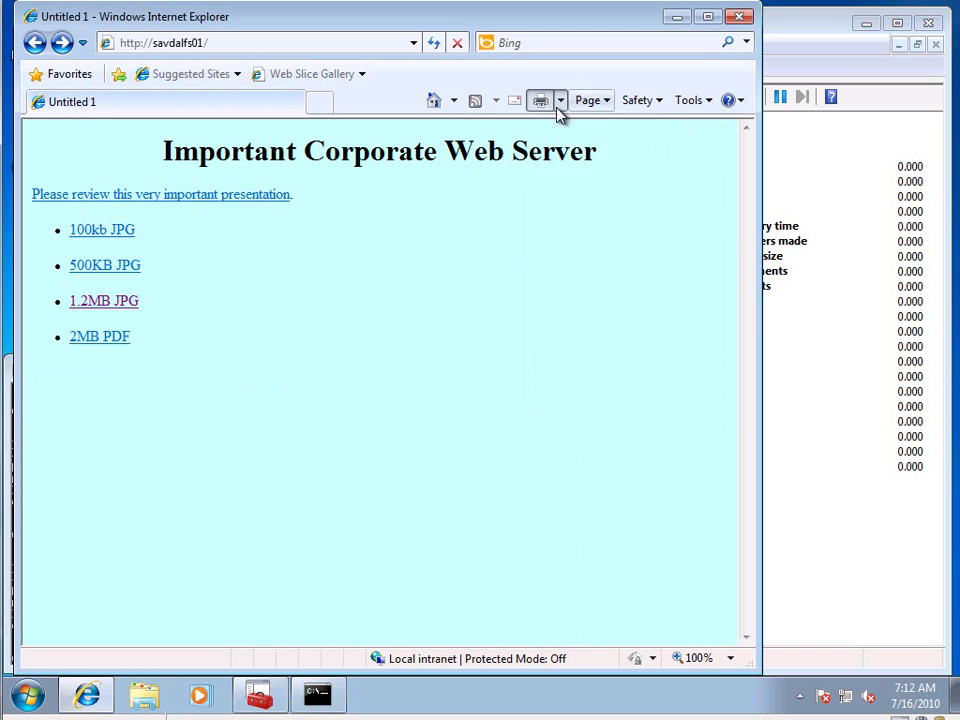
click(640, 100)
mouse_move(640, 100)
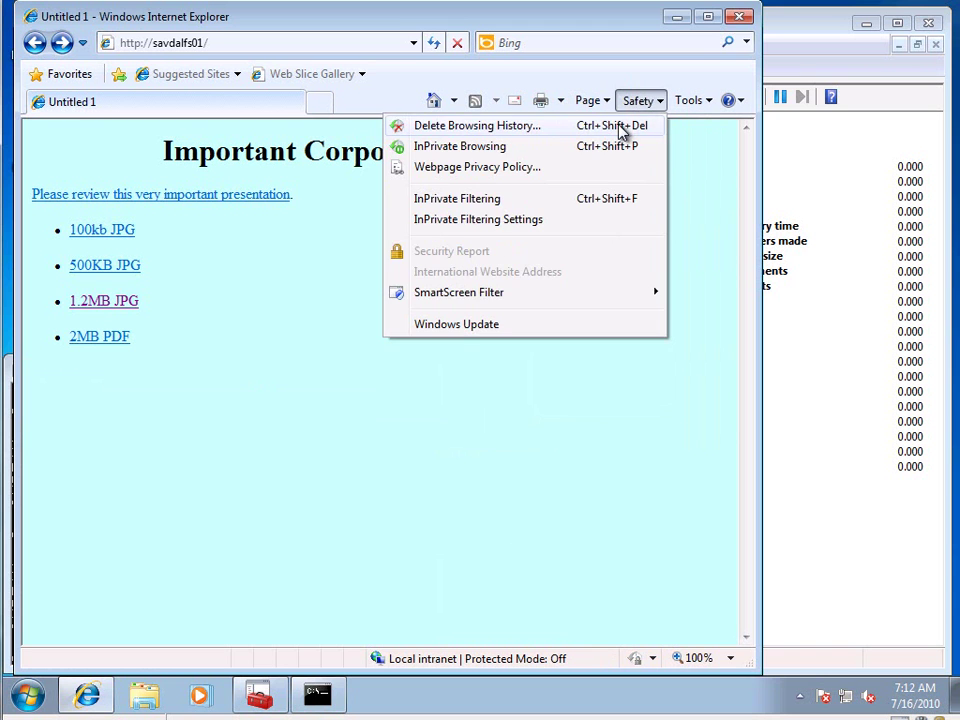
click(618, 126)
click(410, 530)
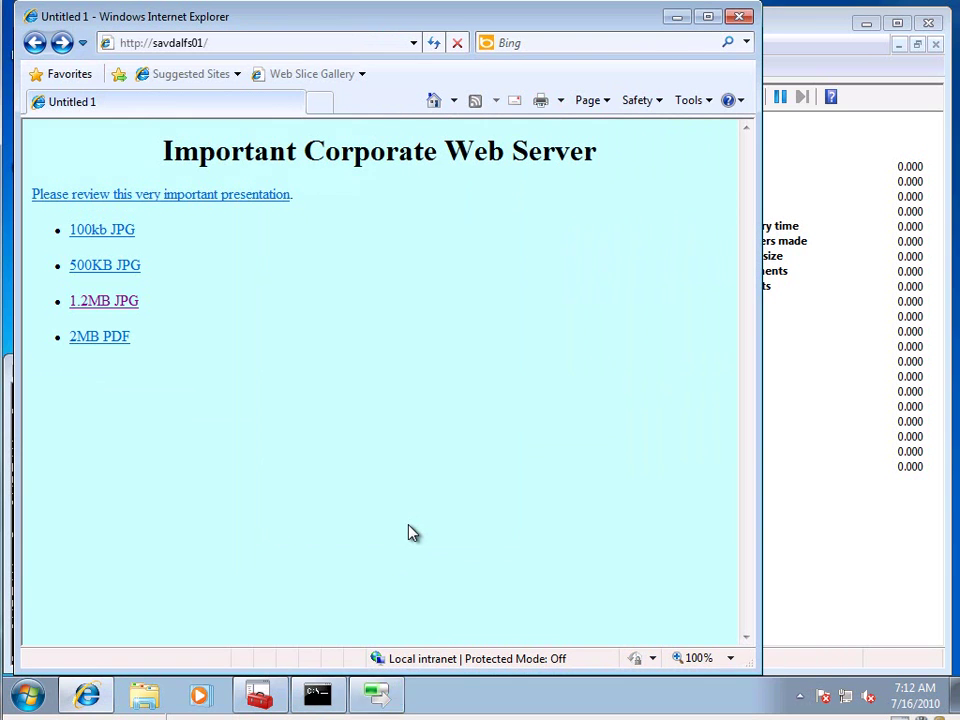
click(153, 199)
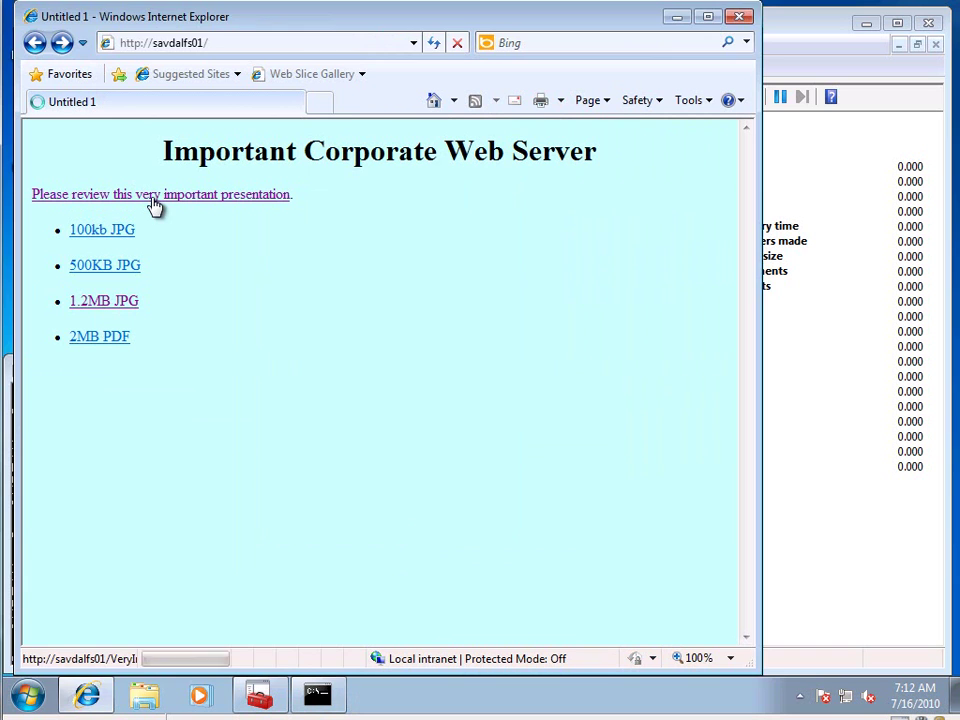
click(448, 352)
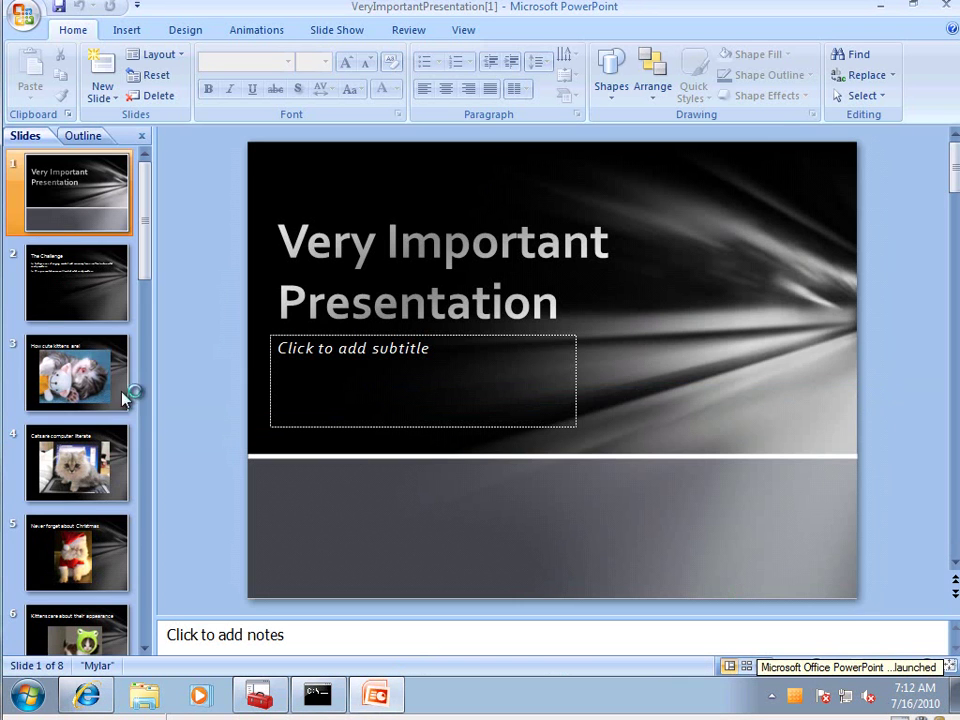
View slide 2, then slide 3, How cute kittens are!
click(100, 288)
click(100, 390)
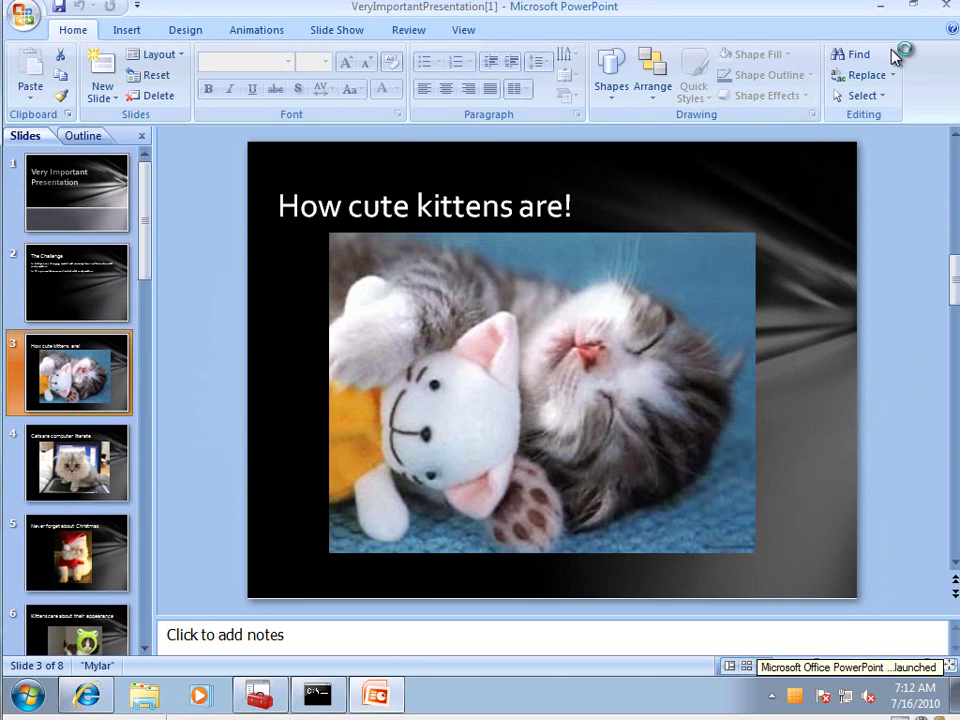
Minimize PowerPoint, bring Performance Monitor forward, and slide the second client's window over to compare counters.
click(880, 6)
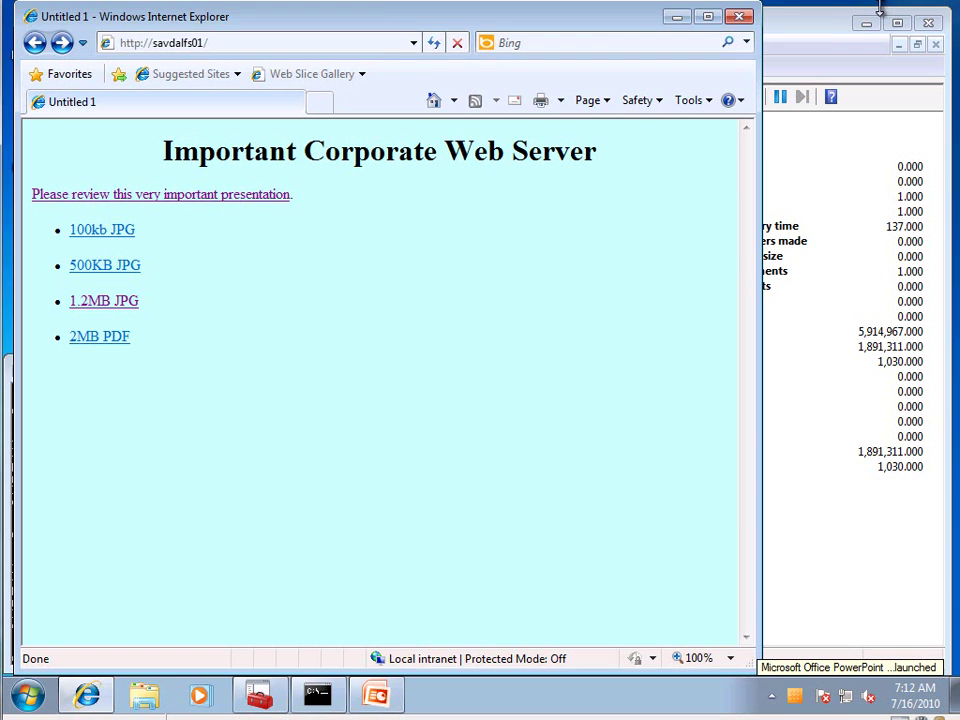
click(825, 24)
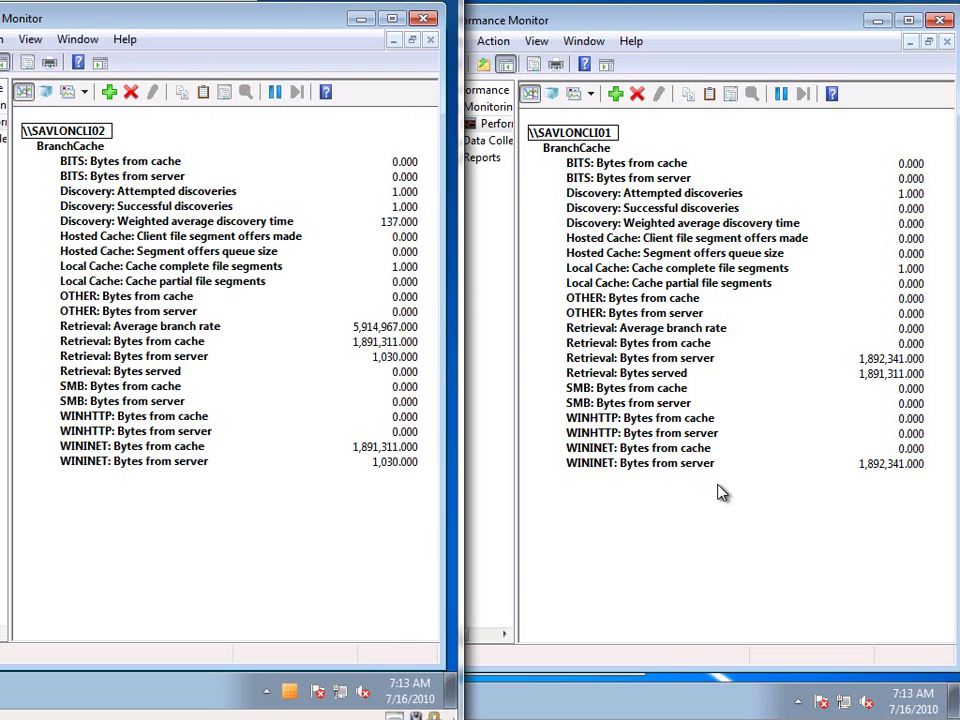
drag(265, 5, 610, 5)
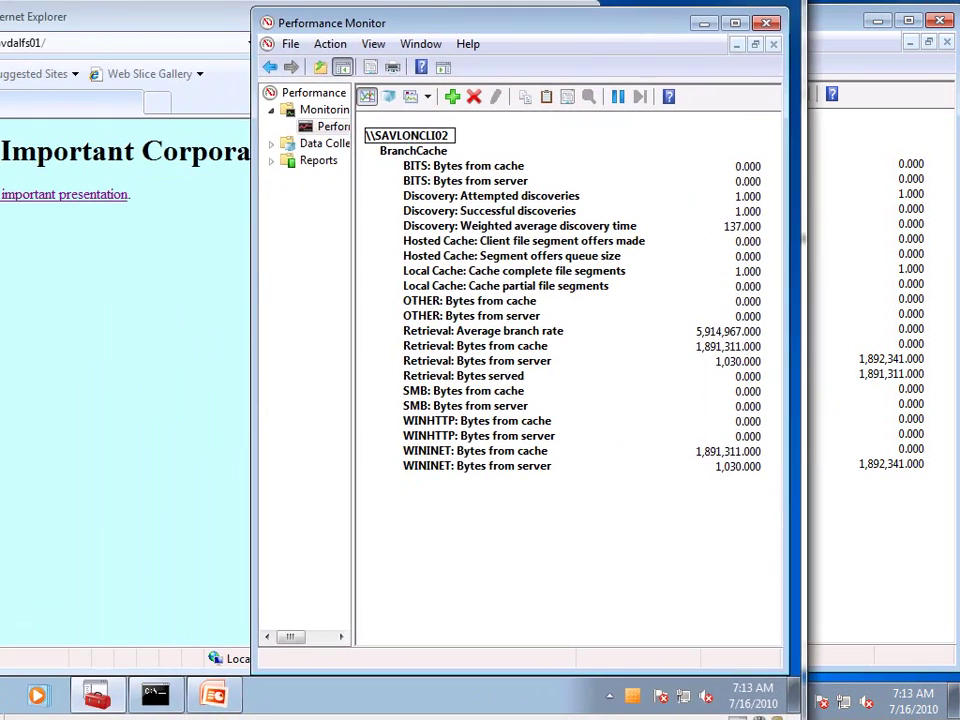